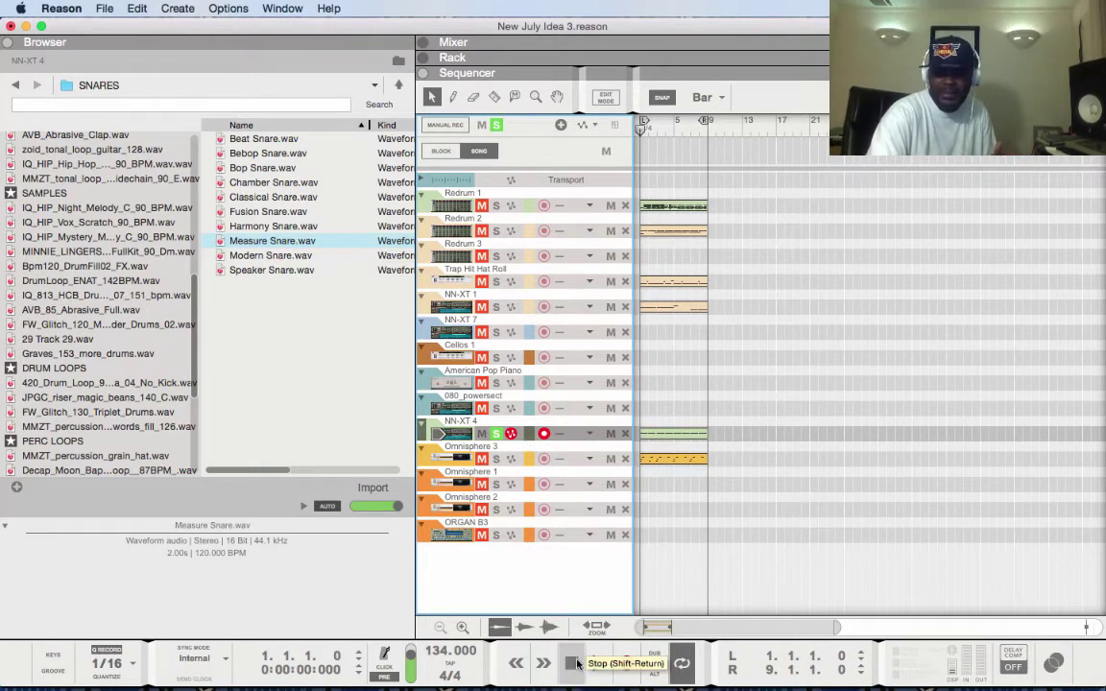
# Step: Play the soloed NN-XT 4 part, rewind to bar 1, and record-enable Omnisphere 1
pyautogui.click(598, 669)
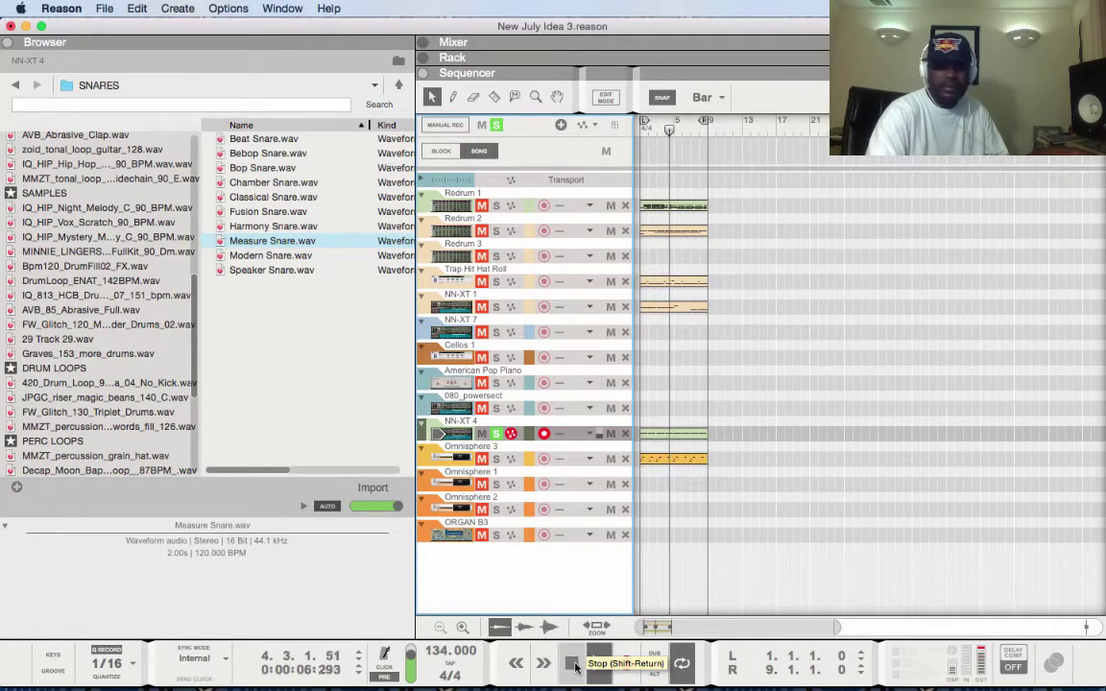
pyautogui.doubleClick(573, 665)
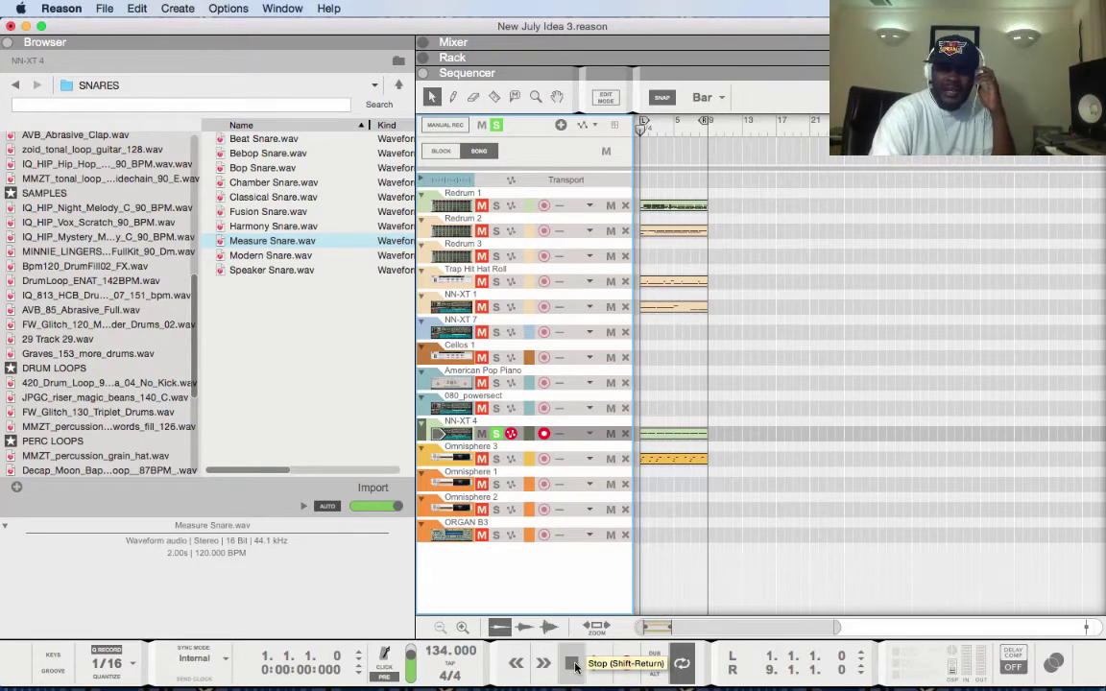
pyautogui.click(497, 492)
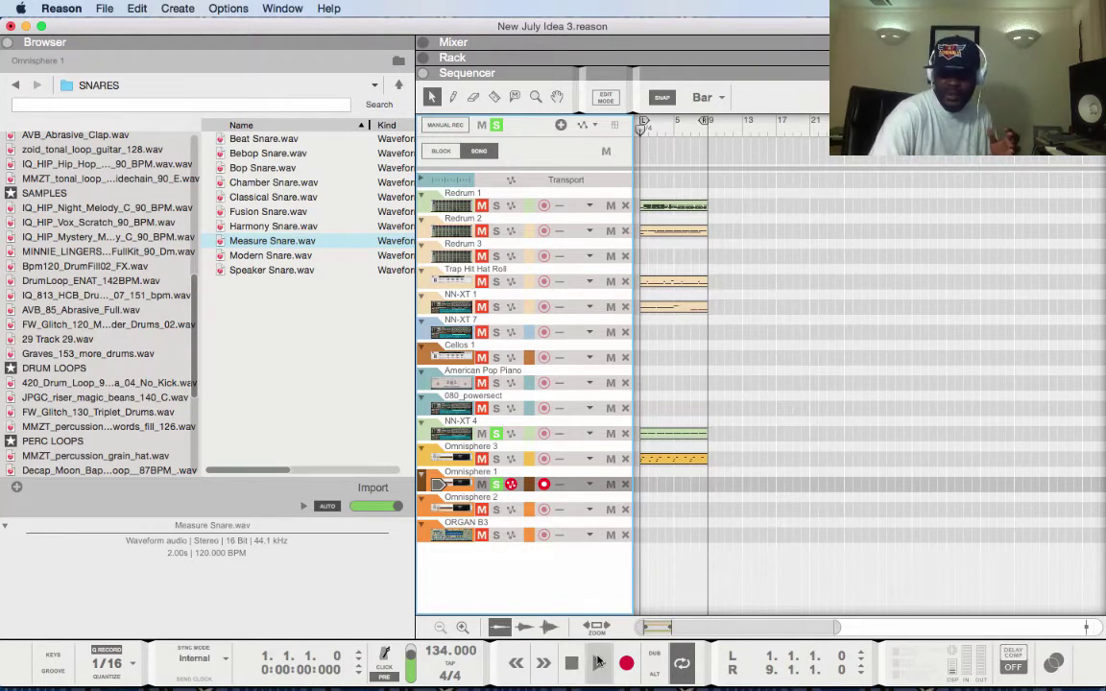
# Step: Play NN-XT 4 from bar 1, rewind, then replay it and stop near bar 6
pyautogui.click(598, 664)
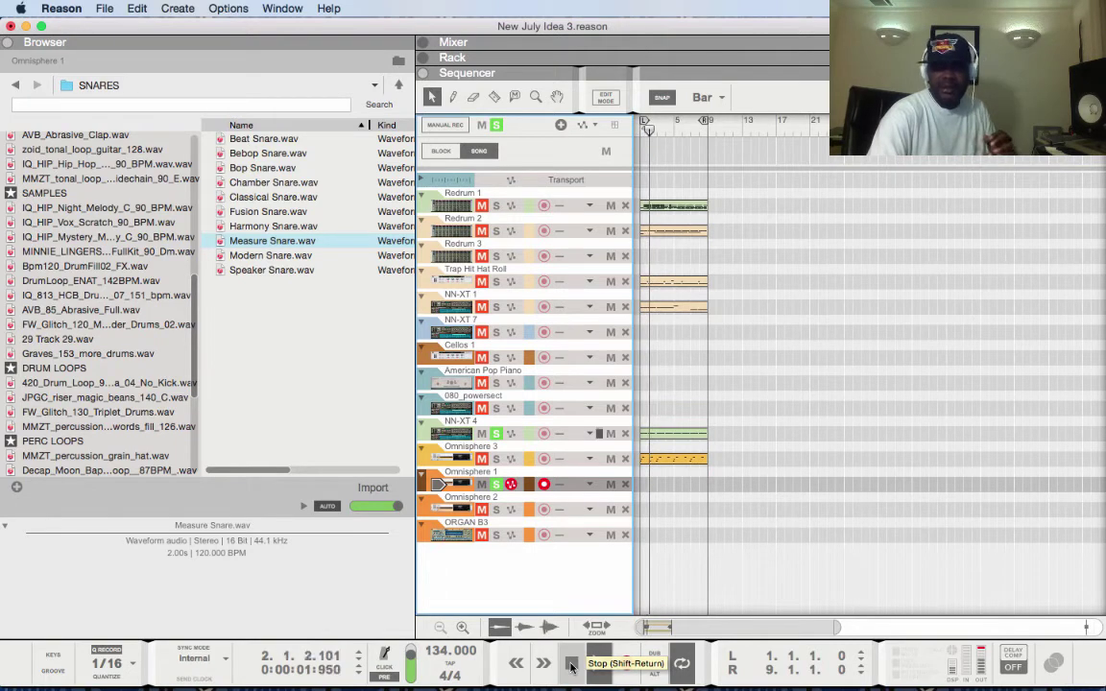
pyautogui.click(571, 663)
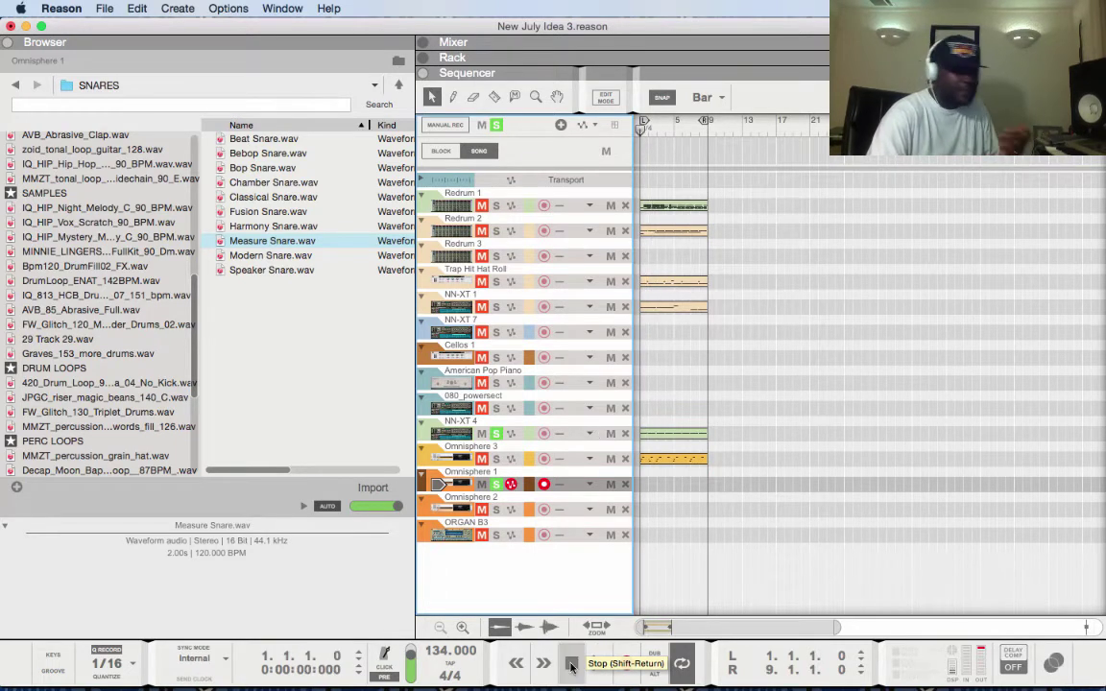
pyautogui.click(495, 433)
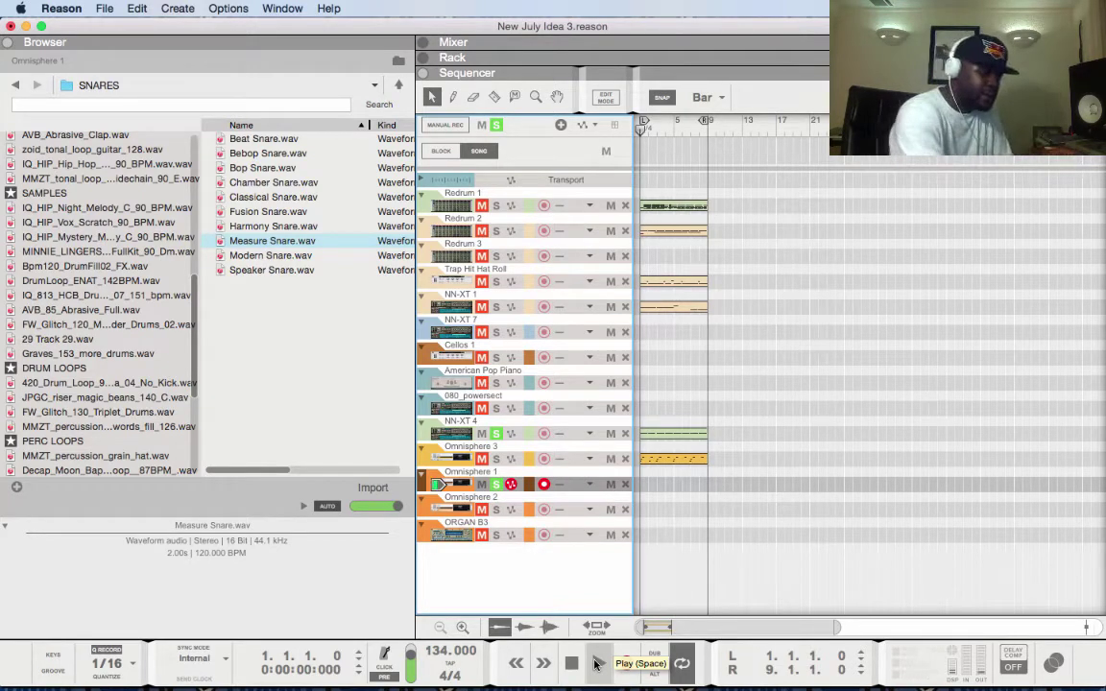
pyautogui.click(595, 662)
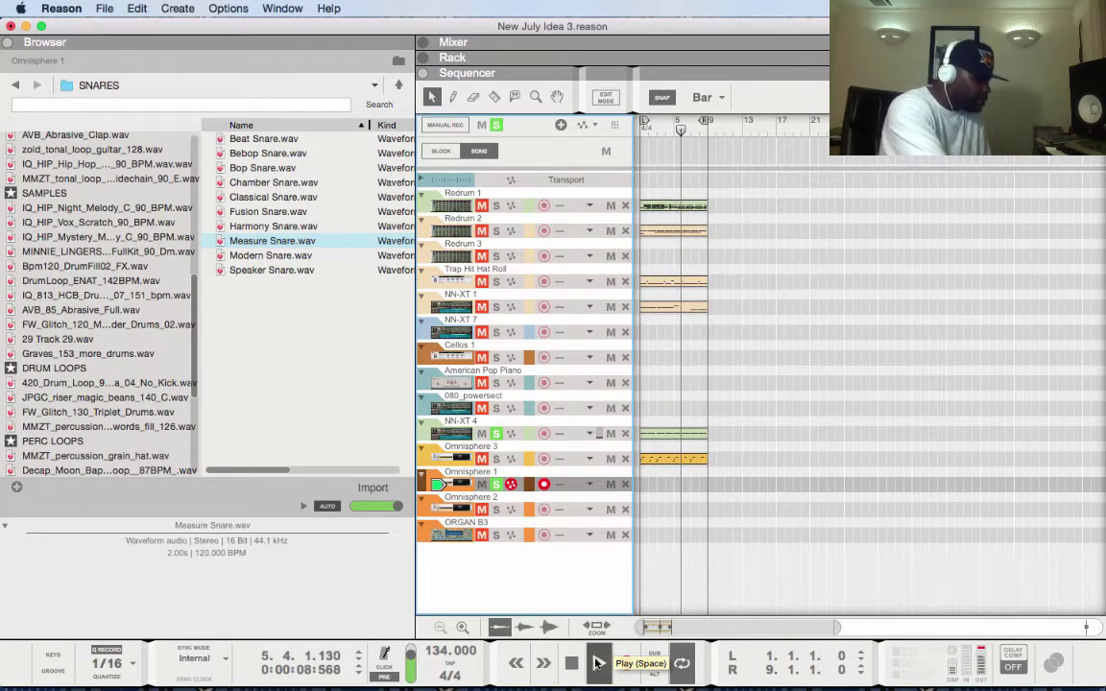
pyautogui.press('space')
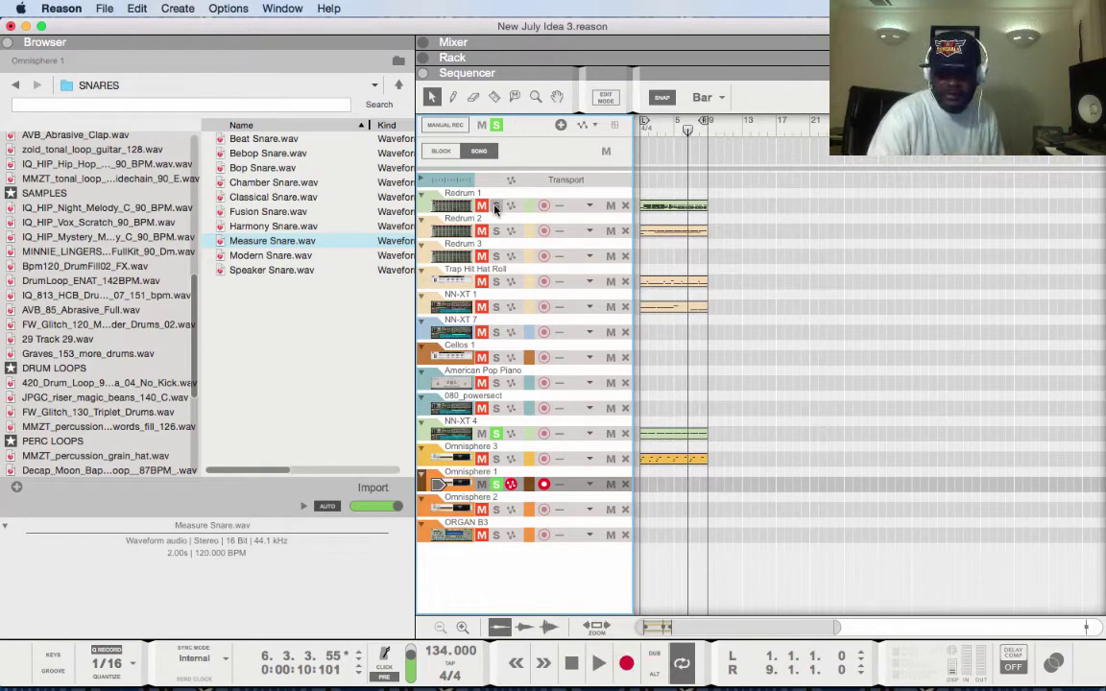
# Step: Solo only Redrum 1, record-enable it, and play the drums from bar 1
pyautogui.click(498, 127)
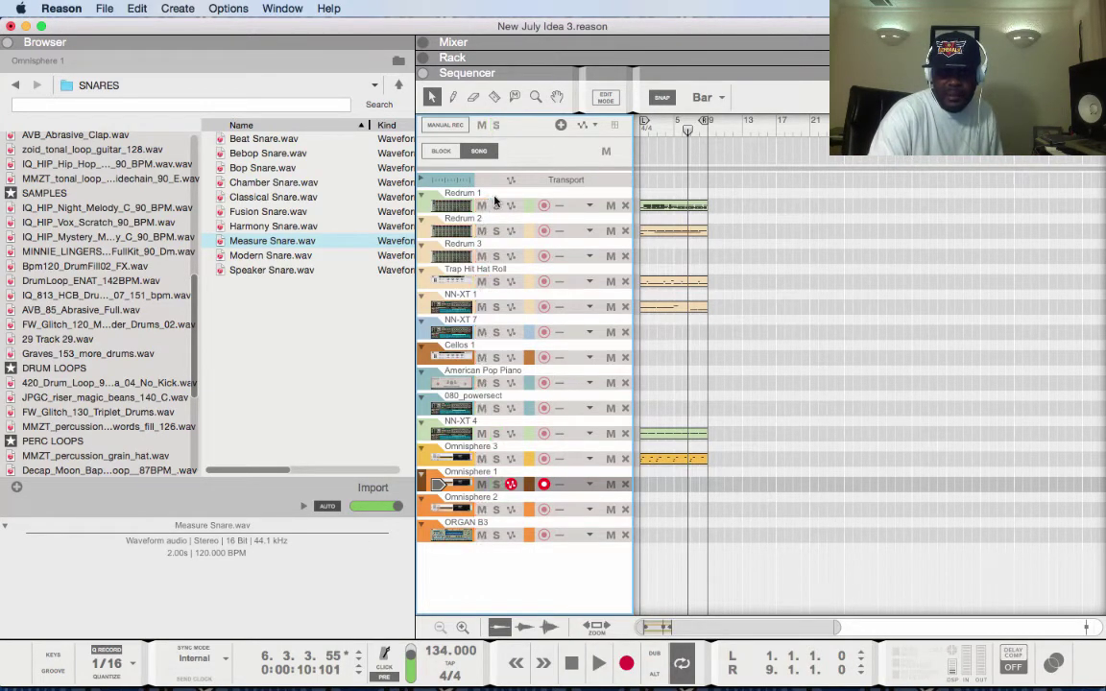
pyautogui.click(496, 206)
pyautogui.click(495, 231)
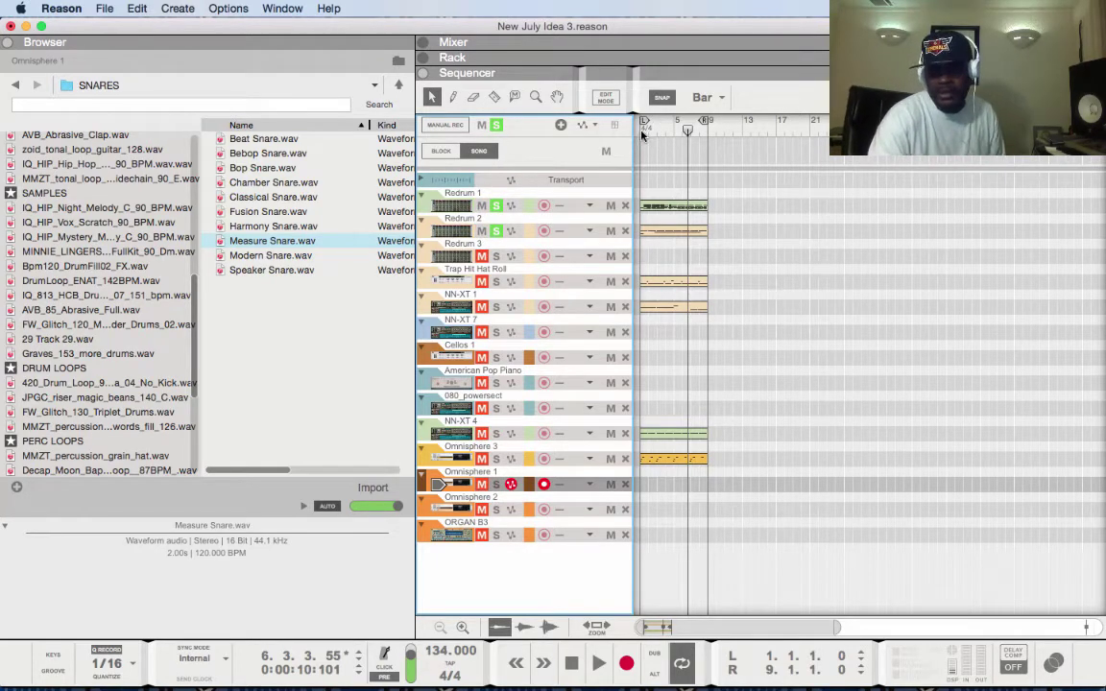
pyautogui.click(642, 130)
pyautogui.click(496, 232)
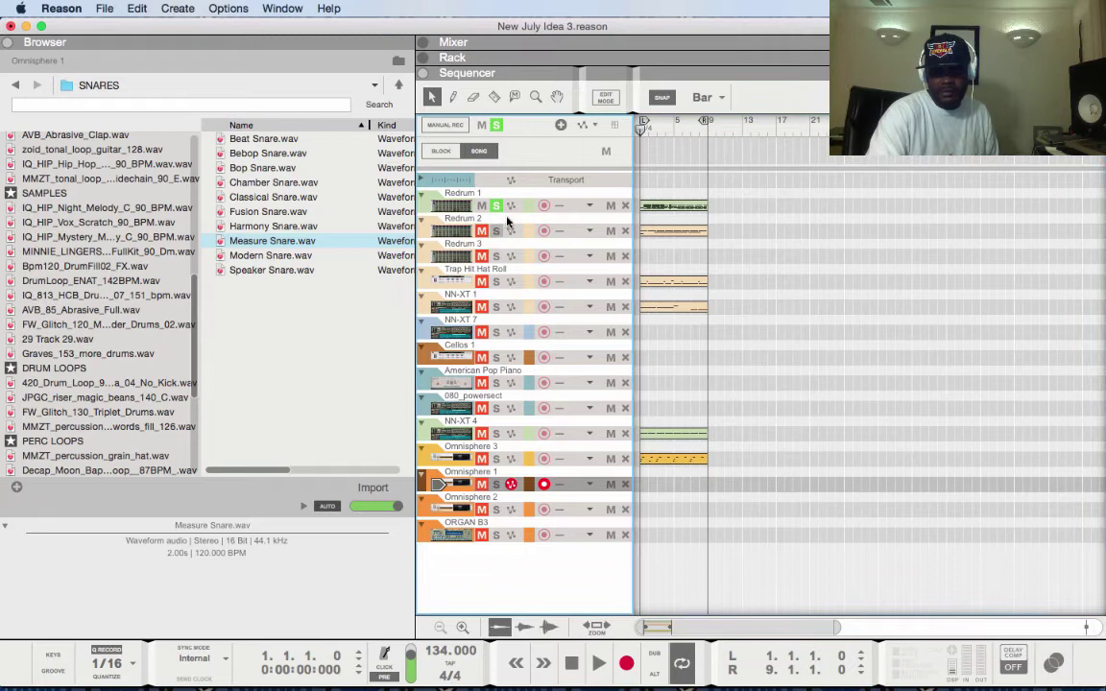
pyautogui.click(471, 206)
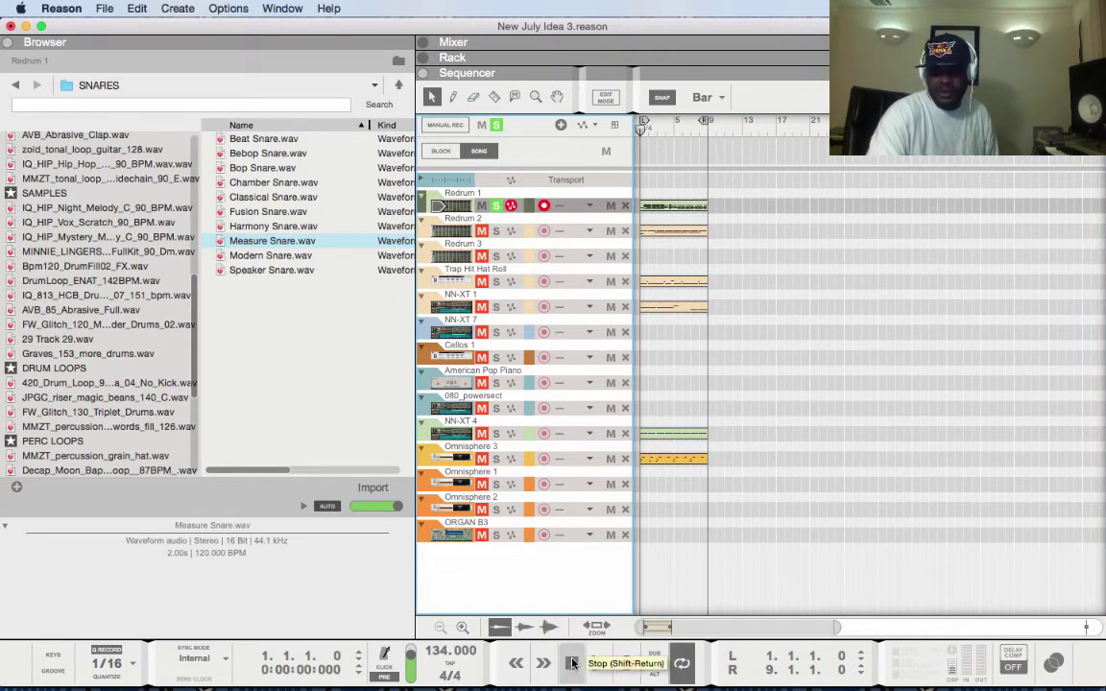
pyautogui.click(578, 665)
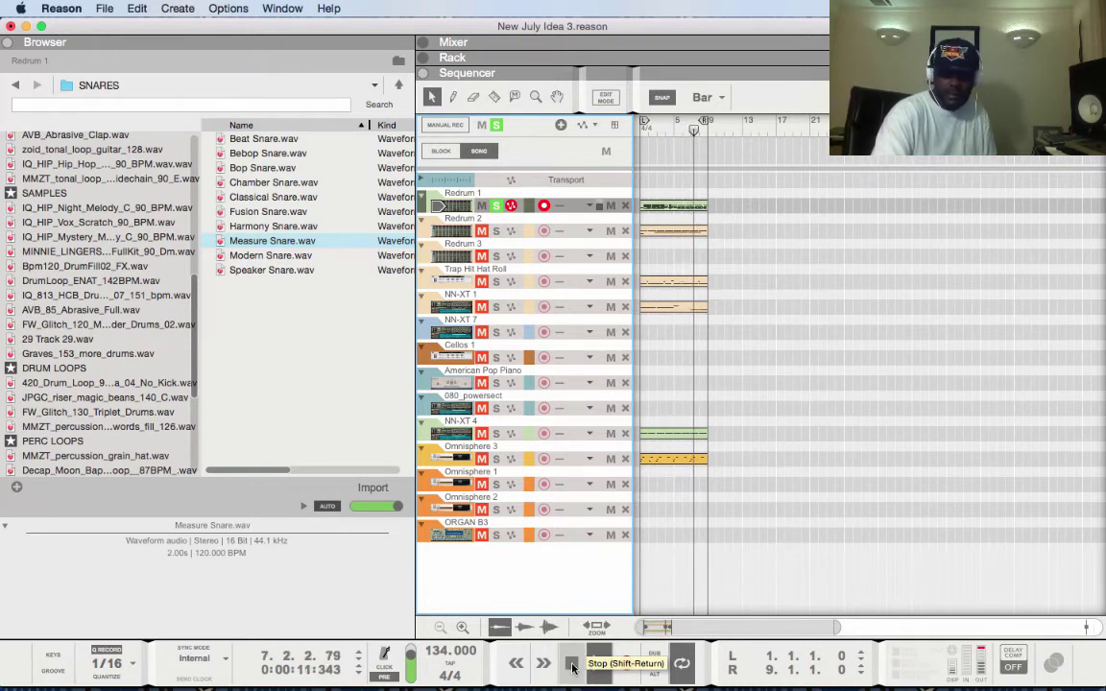
# Step: Clear solos, play the full arrangement, record-enable Omnisphere 1, and rewind to bar 1
pyautogui.doubleClick(573, 668)
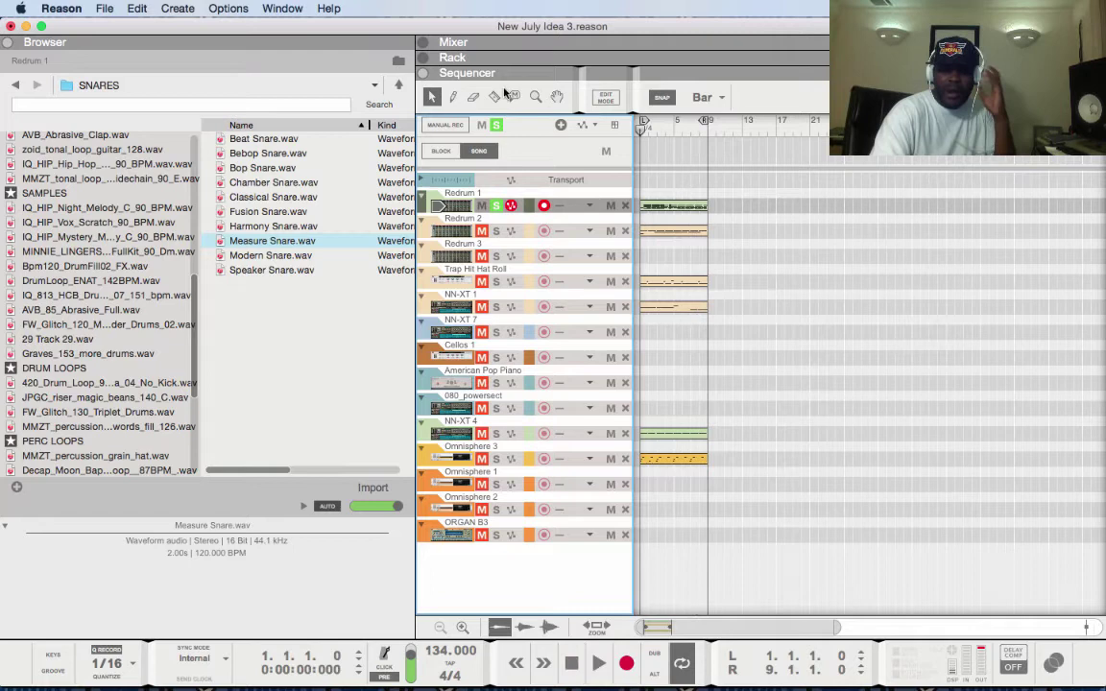
pyautogui.click(498, 125)
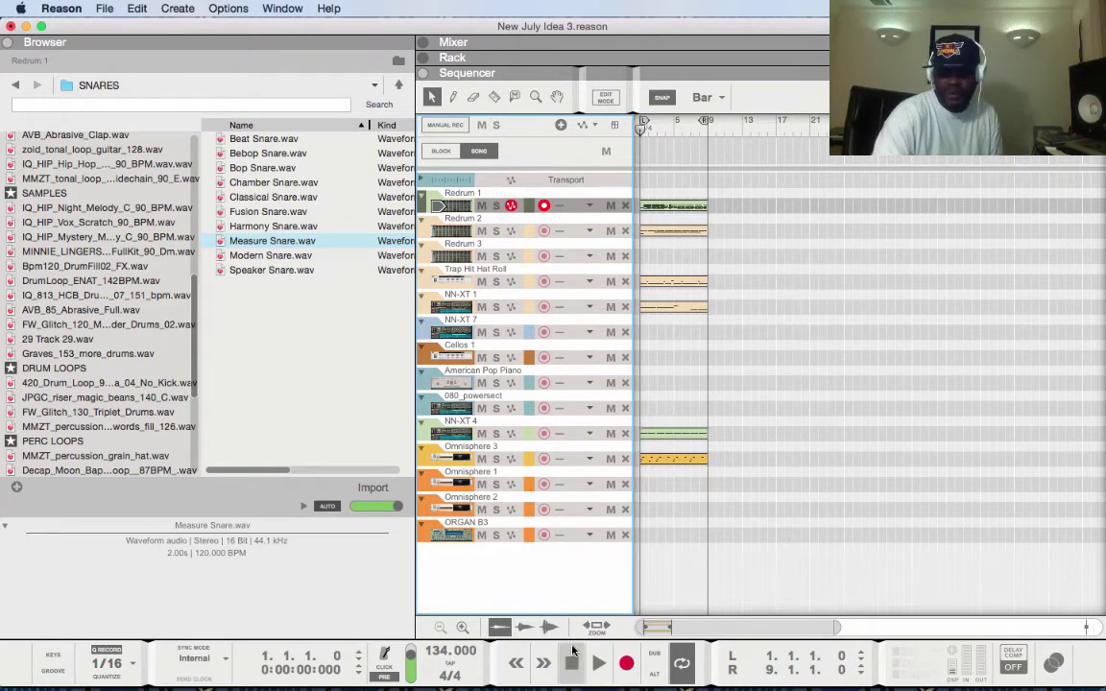
pyautogui.click(599, 662)
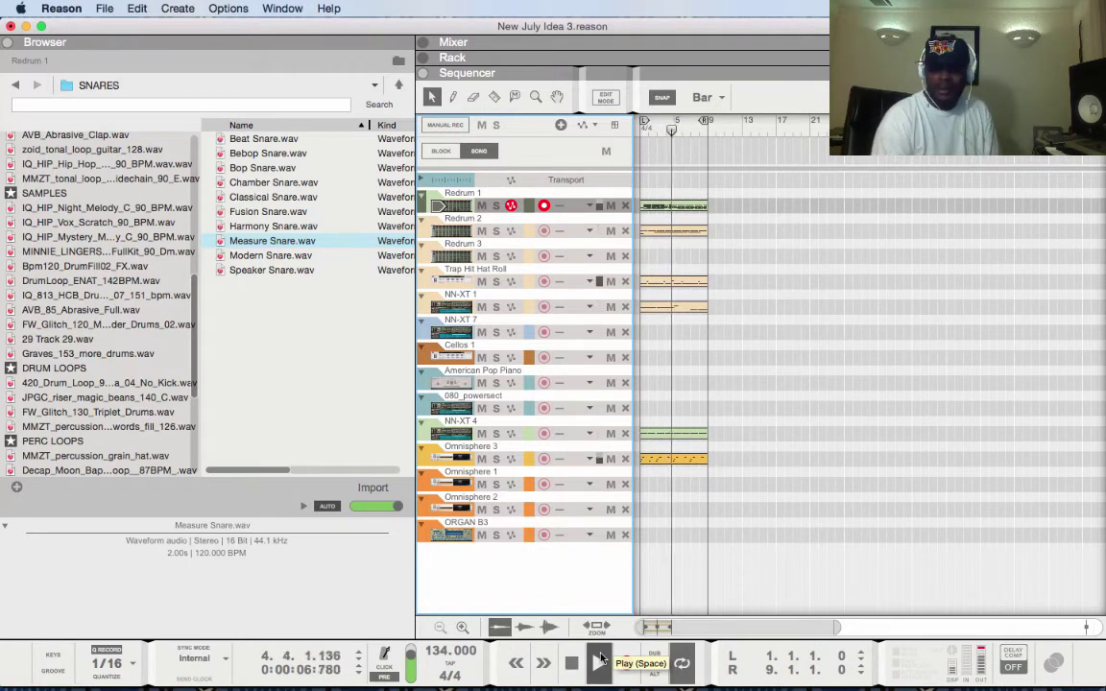
pyautogui.click(529, 486)
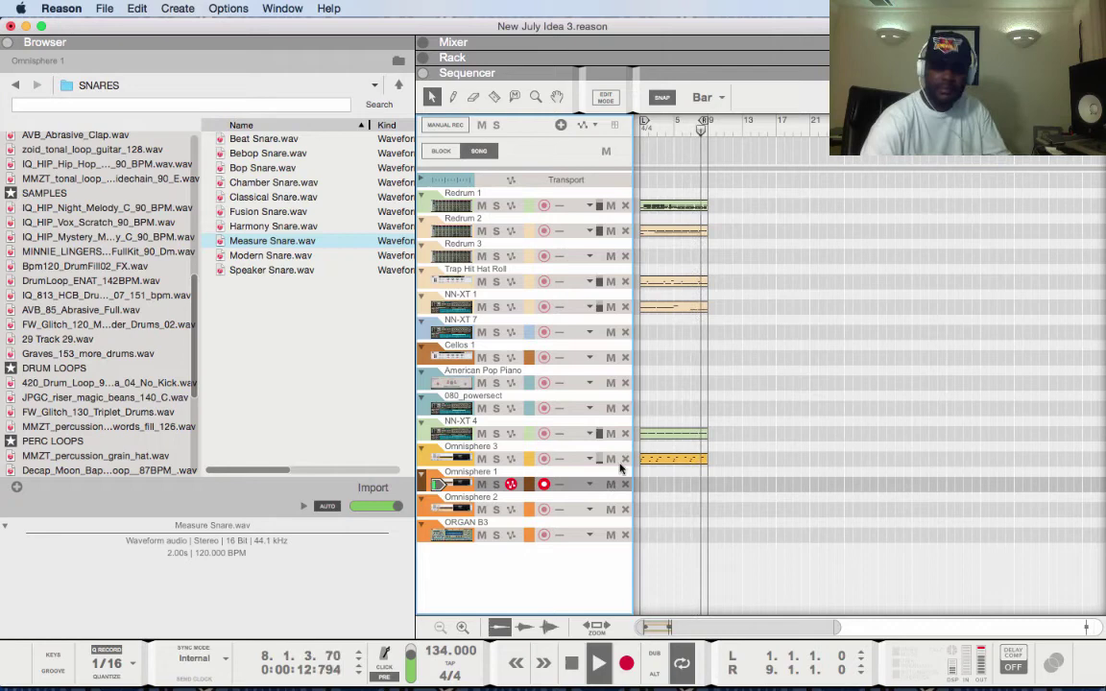
pyautogui.doubleClick(572, 665)
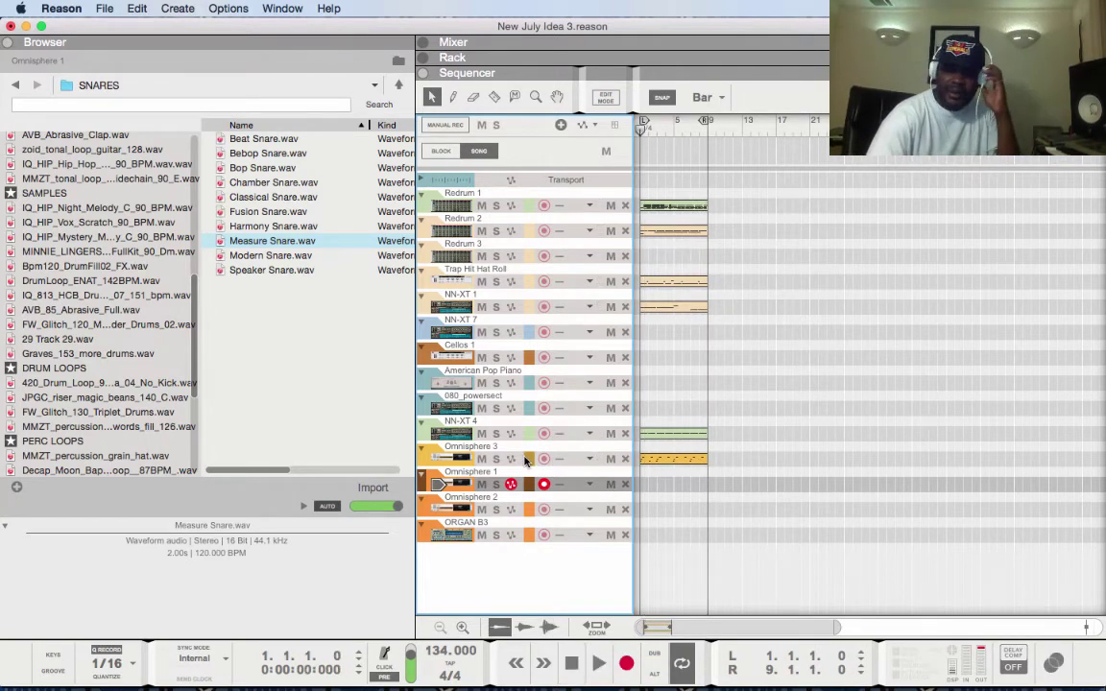
# Step: Solo Omnisphere 3 and play it twice from bar 1, rewinding after each pass
pyautogui.click(496, 458)
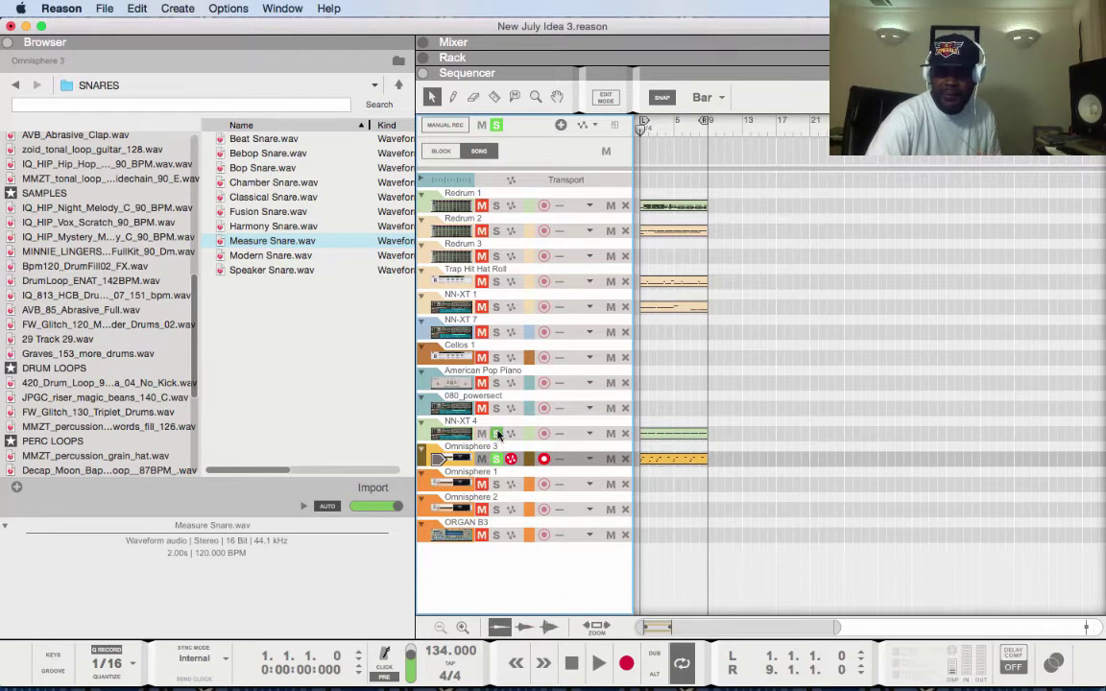
pyautogui.click(598, 663)
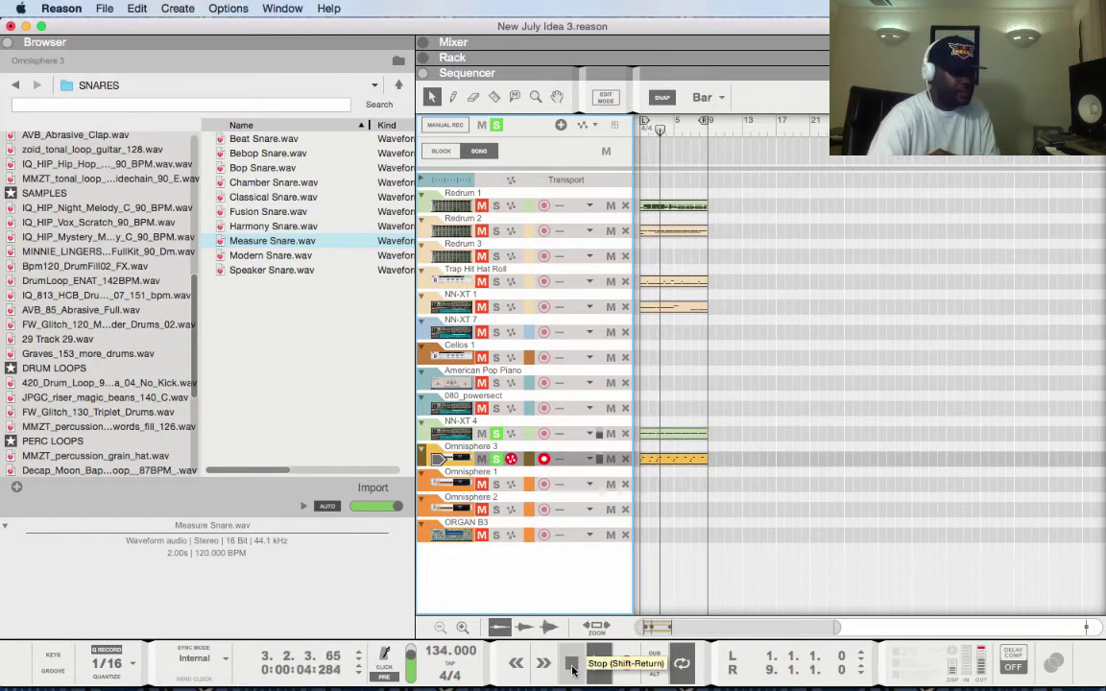
pyautogui.doubleClick(572, 667)
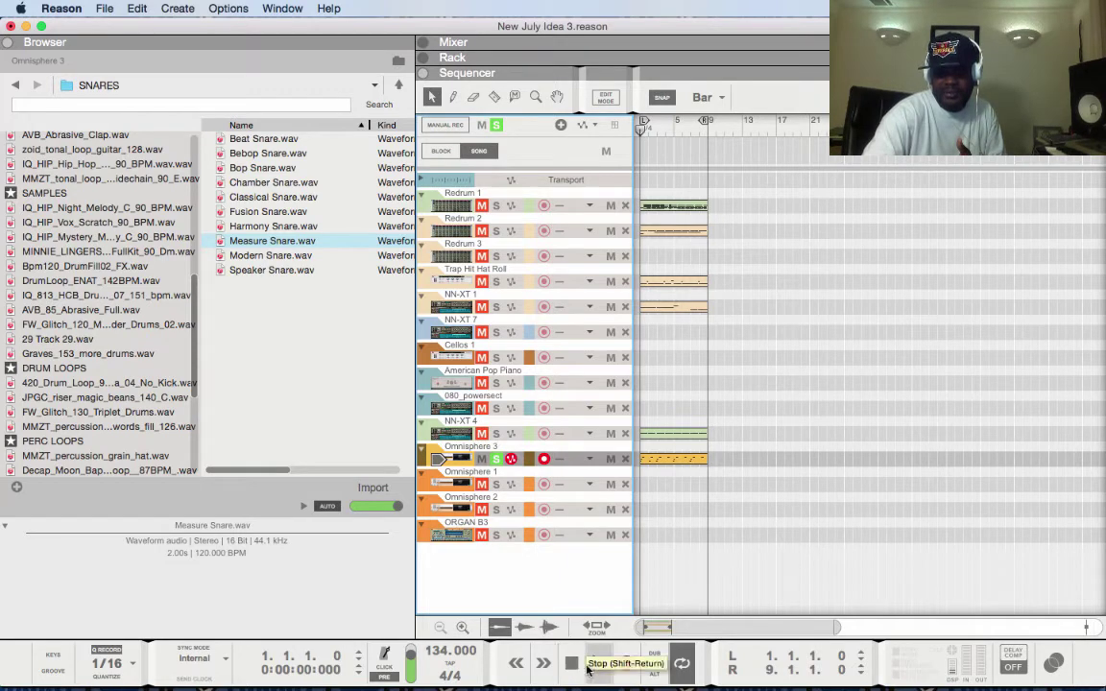
pyautogui.click(597, 663)
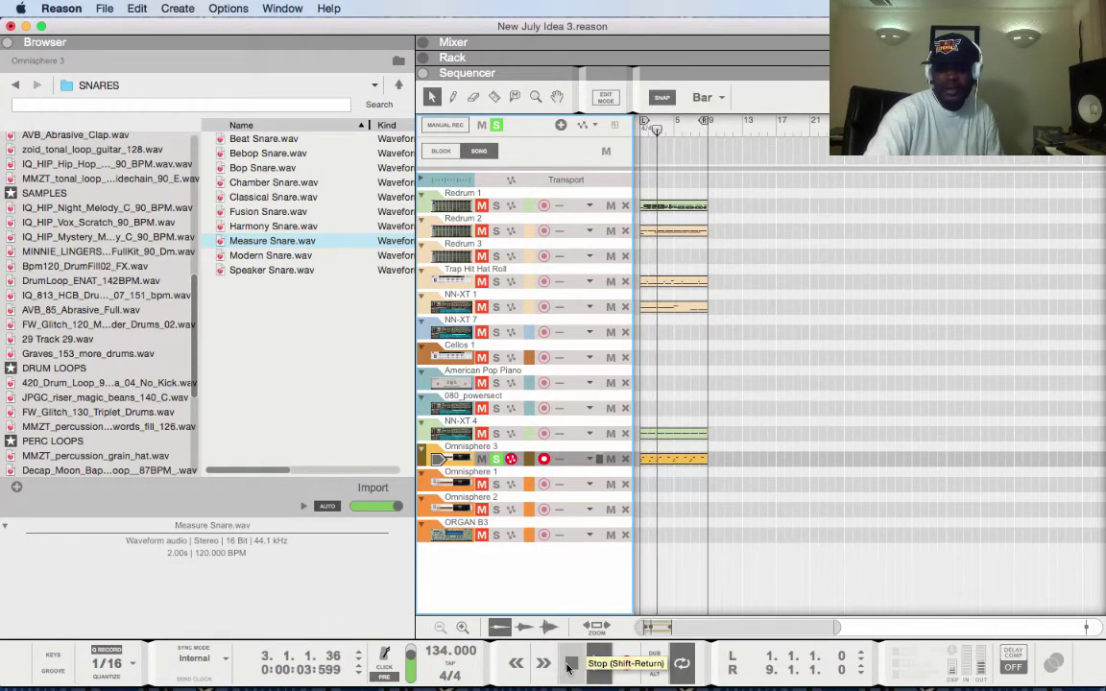
pyautogui.doubleClick(567, 669)
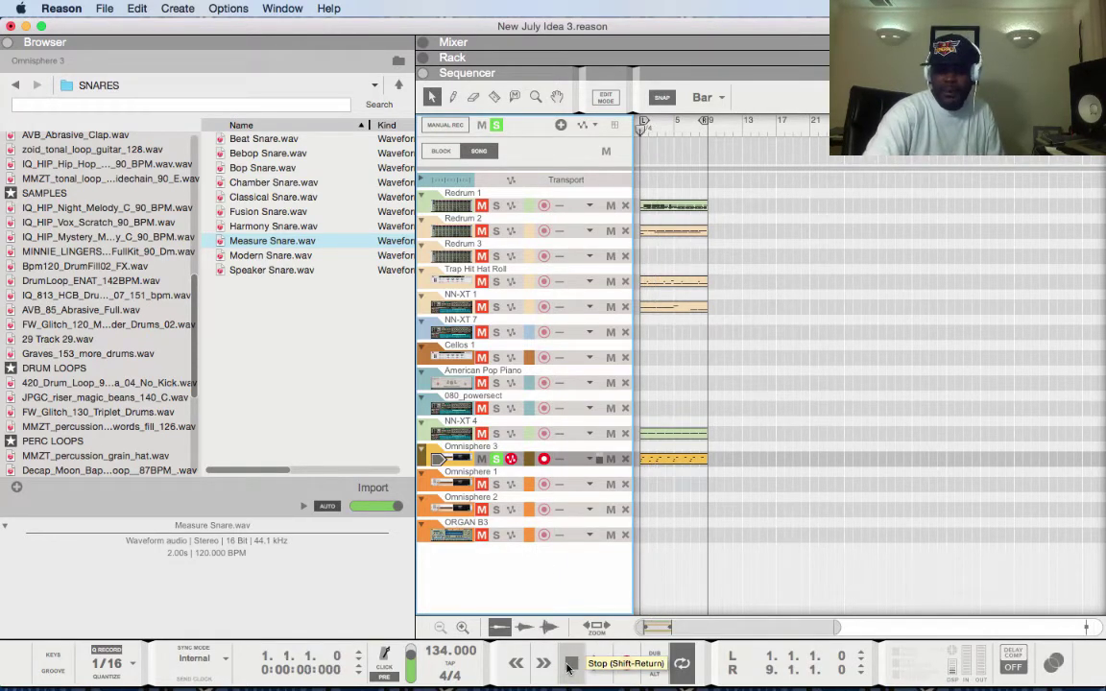
# Step: Solo NN-XT 4 with Omnisphere 3, play them together, then clear all solos
pyautogui.click(497, 434)
pyautogui.click(525, 437)
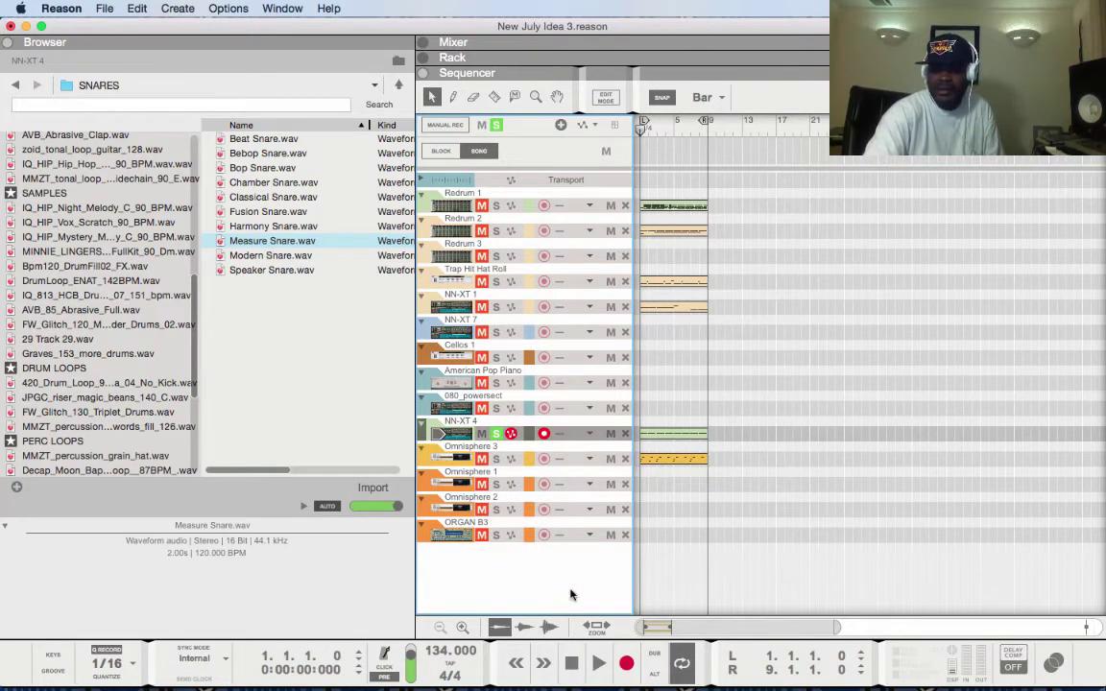
pyautogui.click(595, 666)
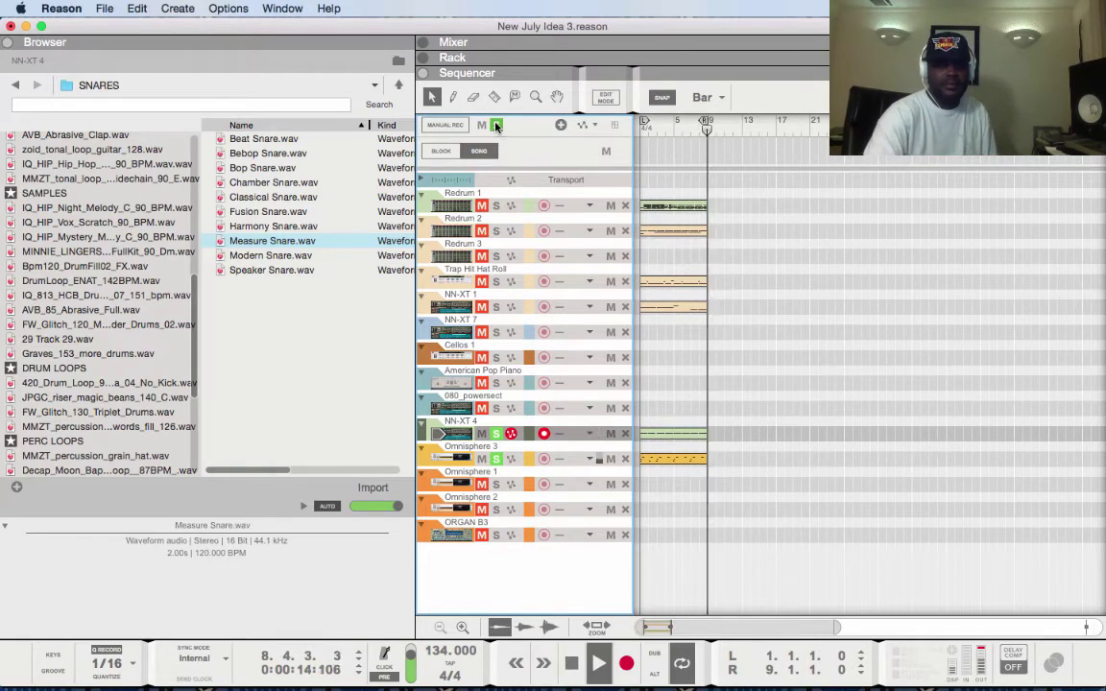
pyautogui.click(495, 124)
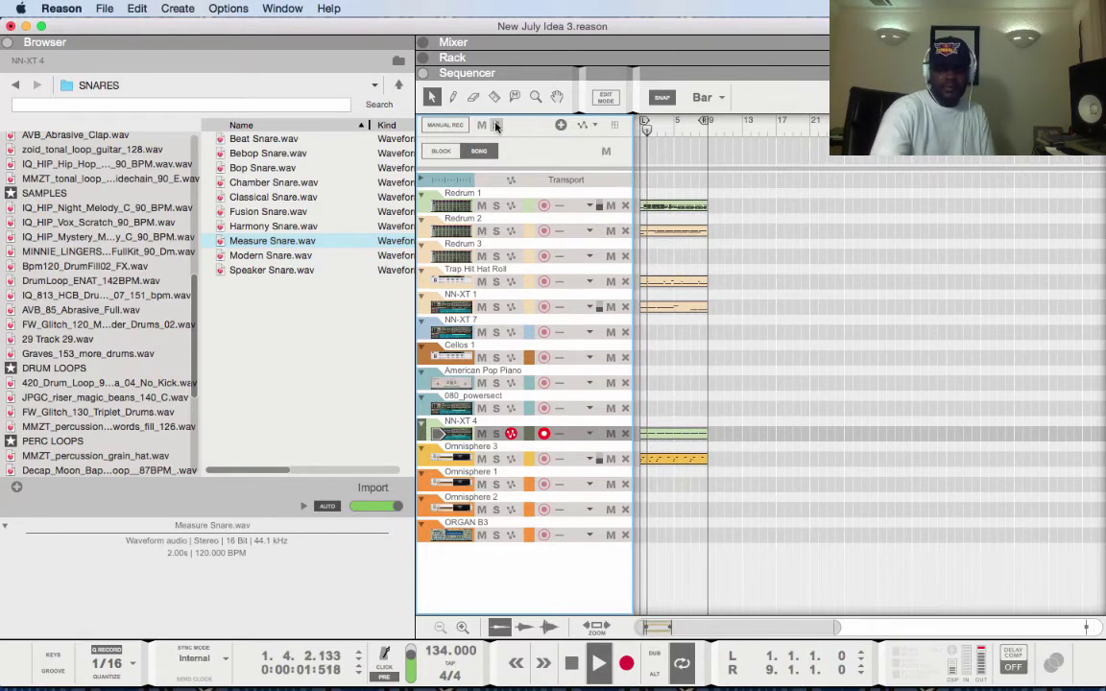
# Step: Record-enable Omnisphere 1 while the full song keeps looping
pyautogui.click(543, 484)
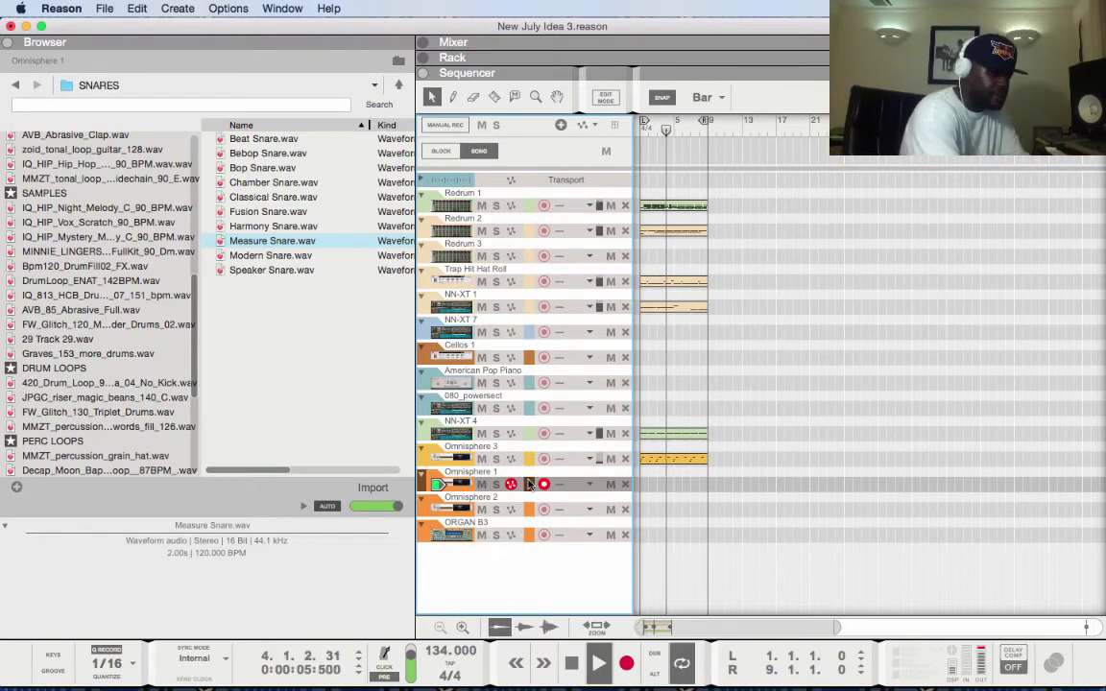